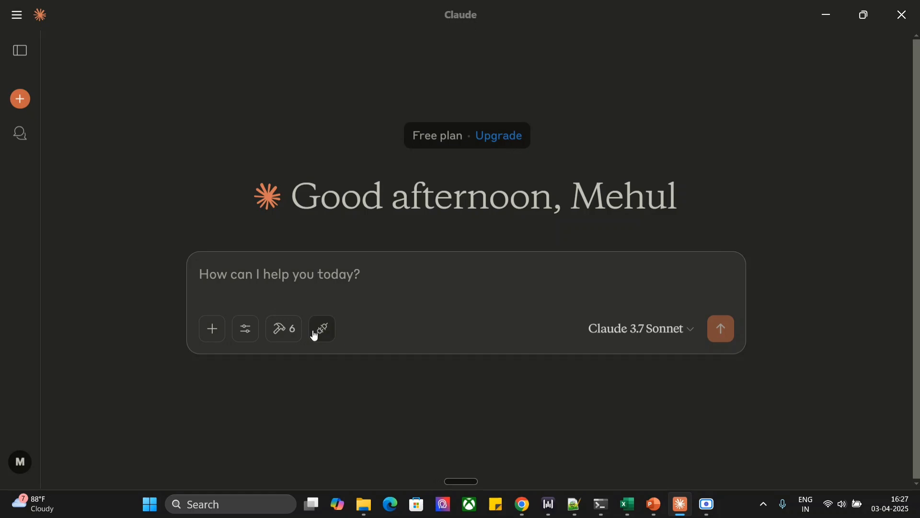
Step: Review the Excel tools list, then dictate and send the most-common-age request with the file path
click(285, 329)
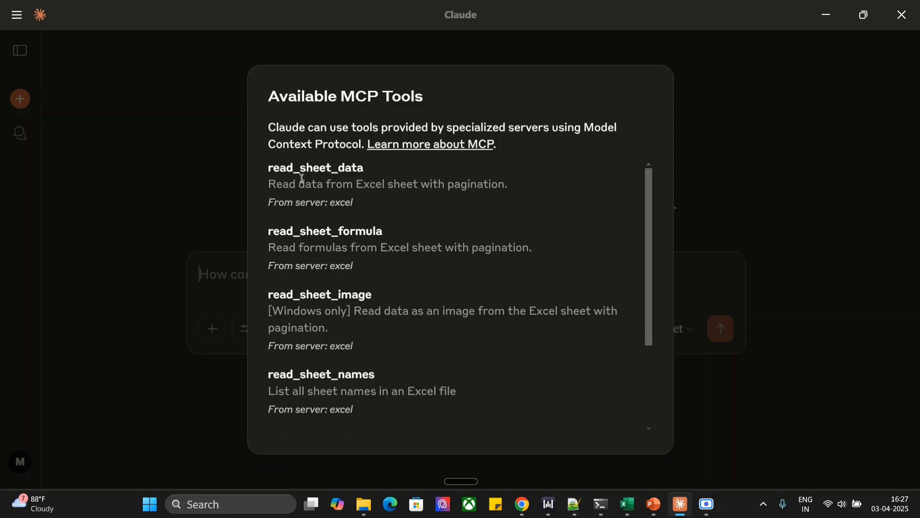
scroll(352, 268, down, 3)
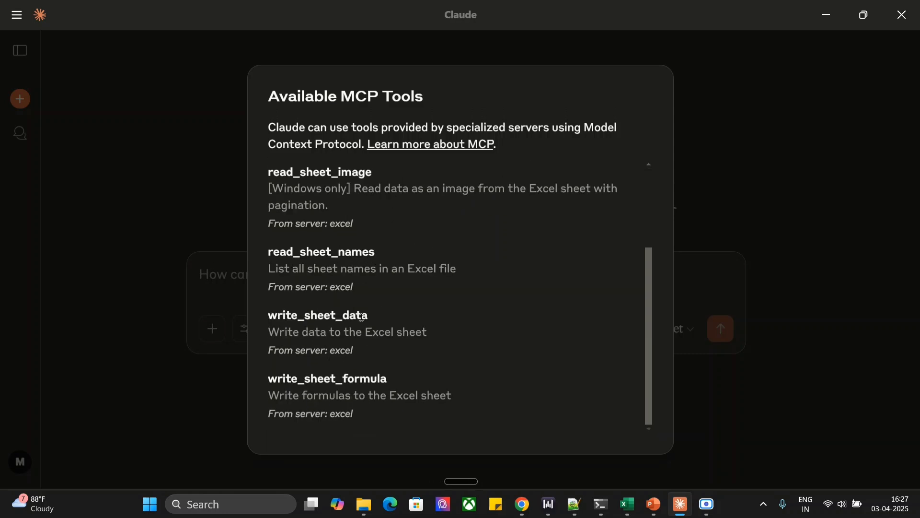
click(107, 313)
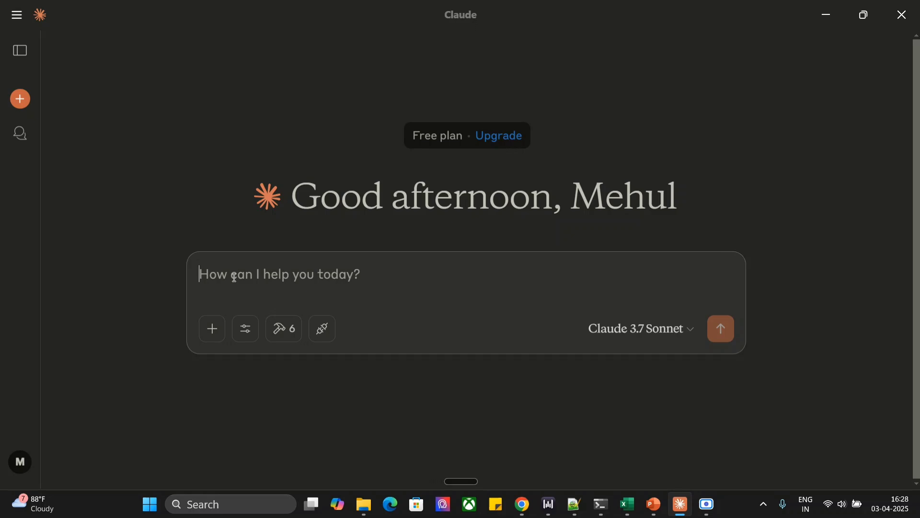
key(ctrl+super)
text(Access this excel sheet given on the path: "C:\Users\datas\OneDrive\Desktop\excel\file_example_XLSX_100.xlsx" and then mention which is the most common age present in the group.)
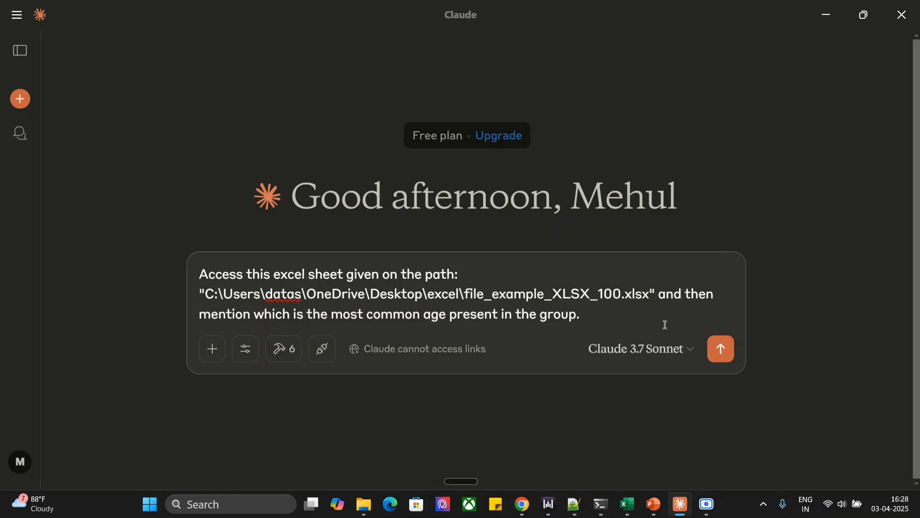
click(719, 348)
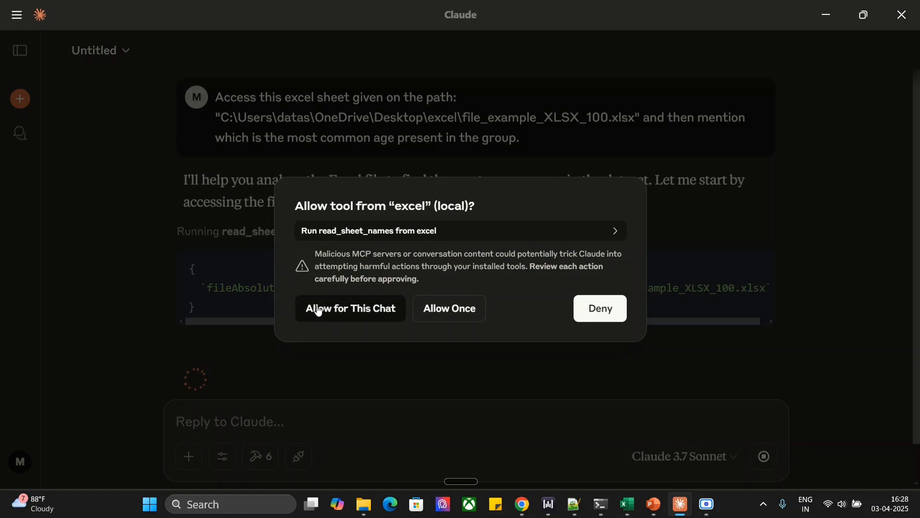
Step: Allow the Excel tool for this chat, enable editing in Excel, and allow read_sheet_data
click(317, 309)
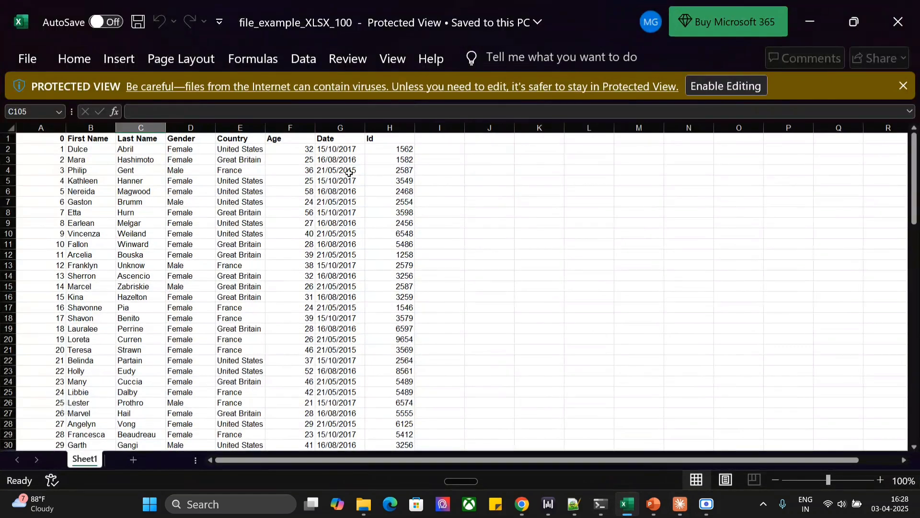
click(903, 86)
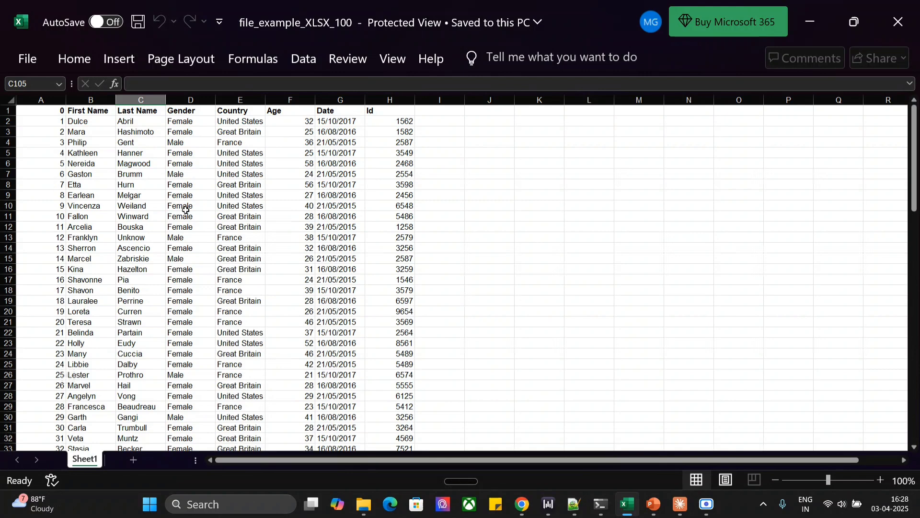
click(679, 504)
click(350, 317)
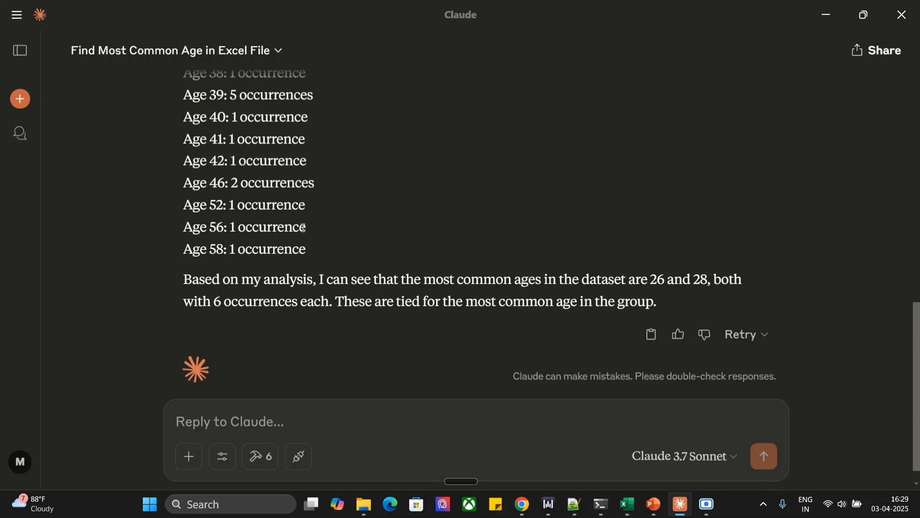
scroll(304, 234, up, 10)
scroll(304, 237, up, 2)
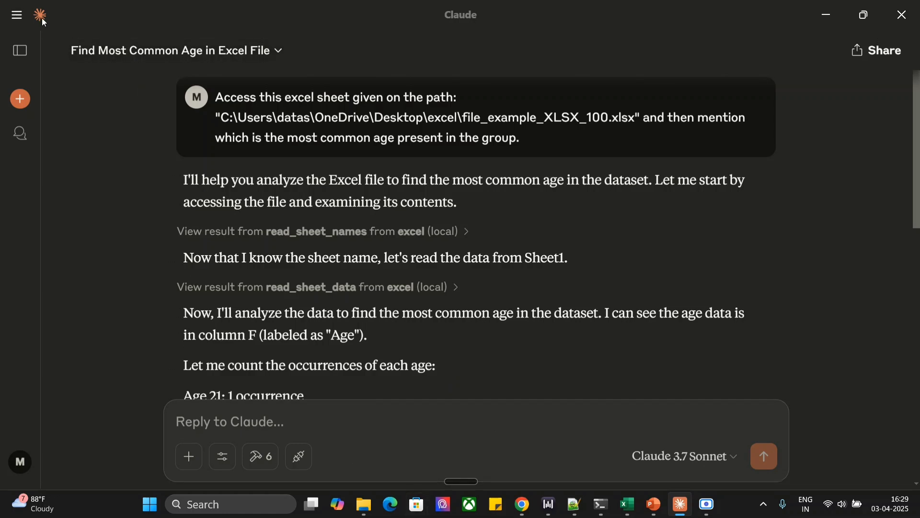
Step: Go to Settings > Developer and open claude_desktop_config.json in Notepad++
click(17, 14)
mouse_move(54, 31)
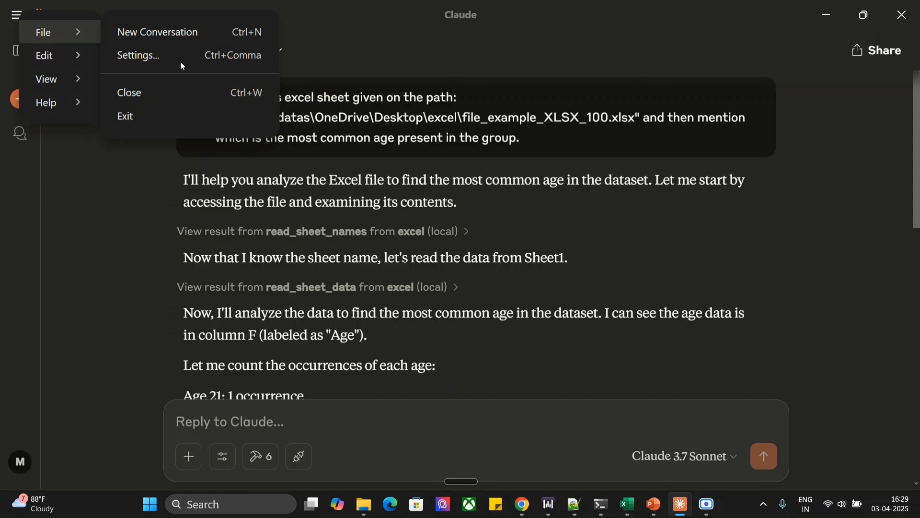
click(182, 63)
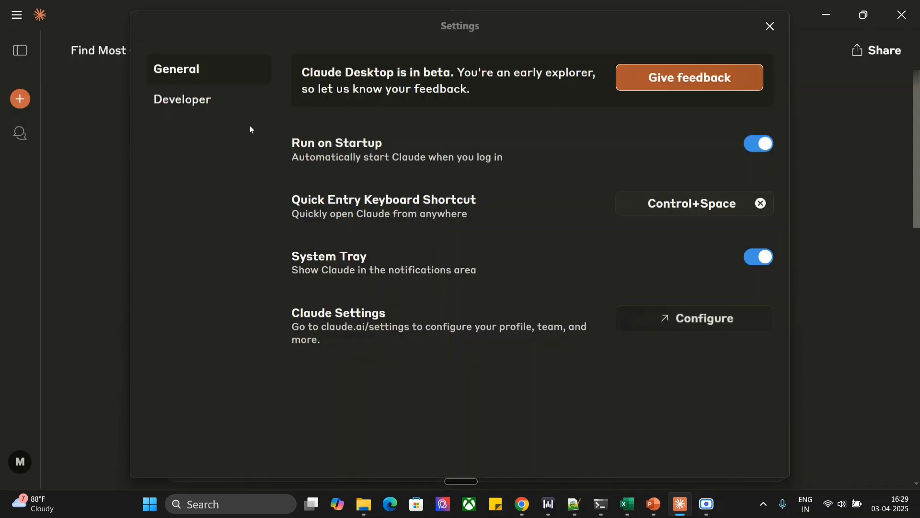
click(205, 106)
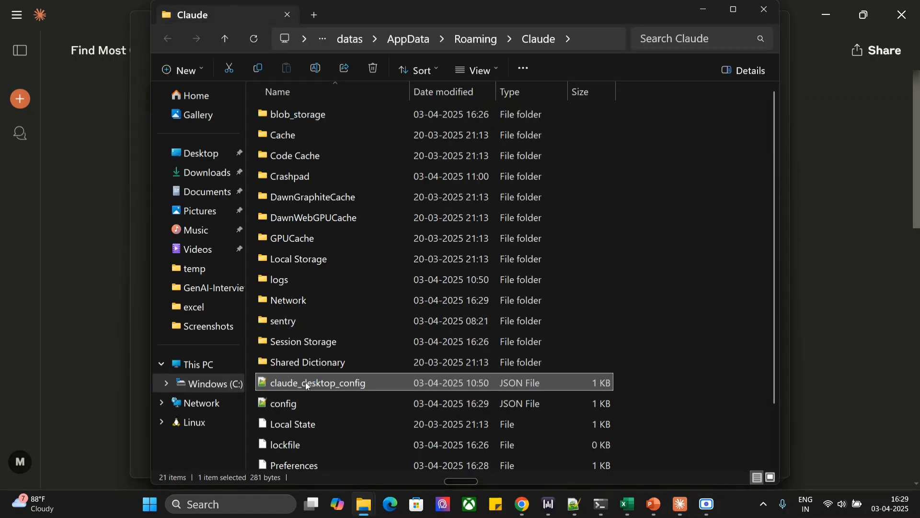
double_click(305, 381)
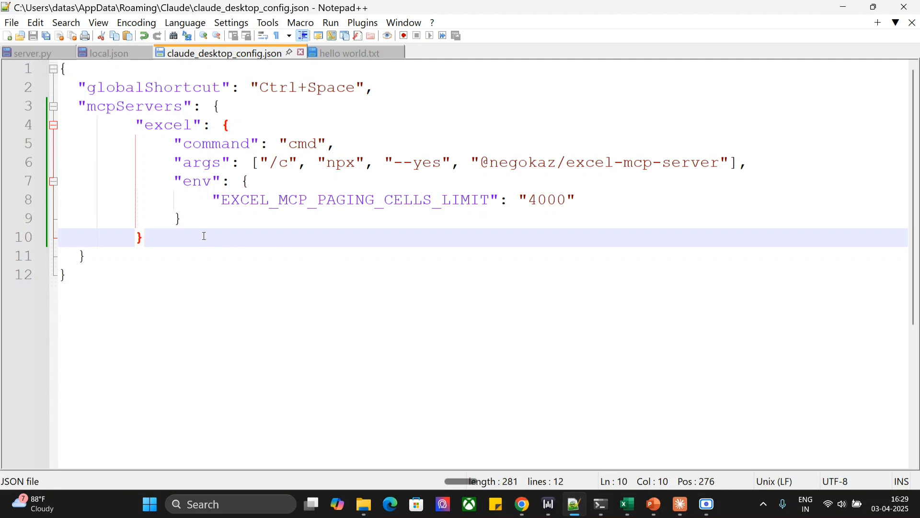
drag(185, 245, 58, 126)
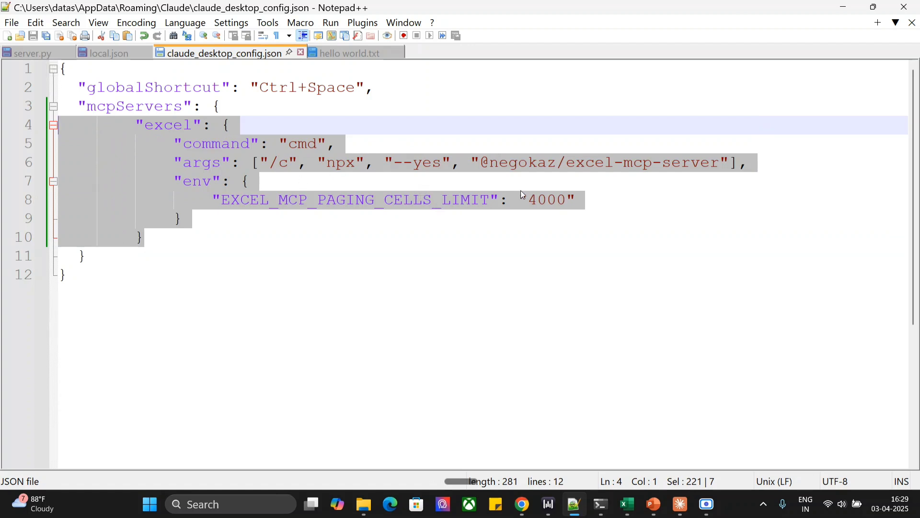
click(480, 163)
key(shift+Right)
key(shift+Right)
key(shift+Right)
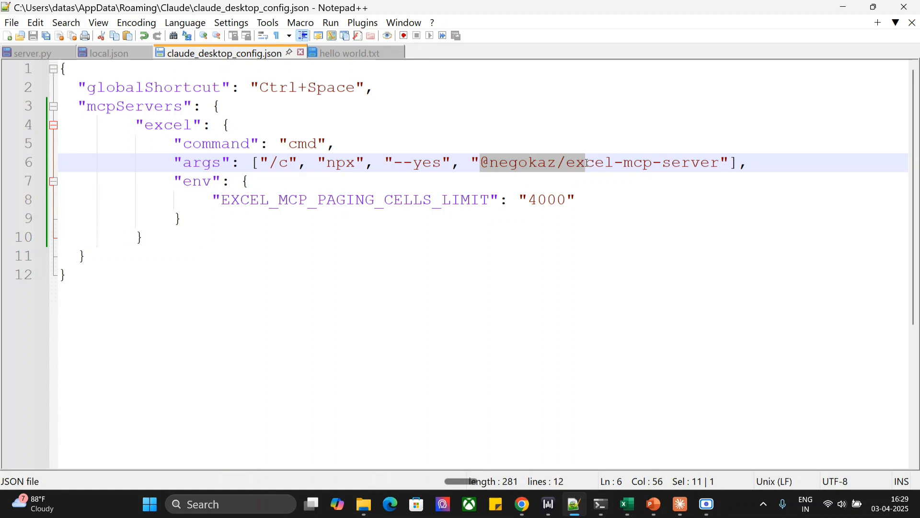
key(shift+Right)
key(shift+Right)
key(shift+Right)
key(shift+Right)
key(shift+Right)
key(shift+Right)
click(554, 247)
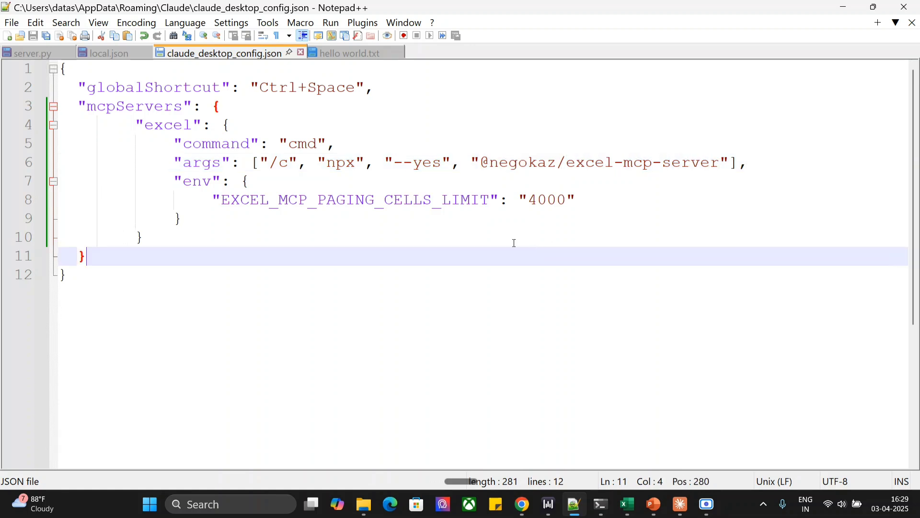
drag(172, 243, 43, 133)
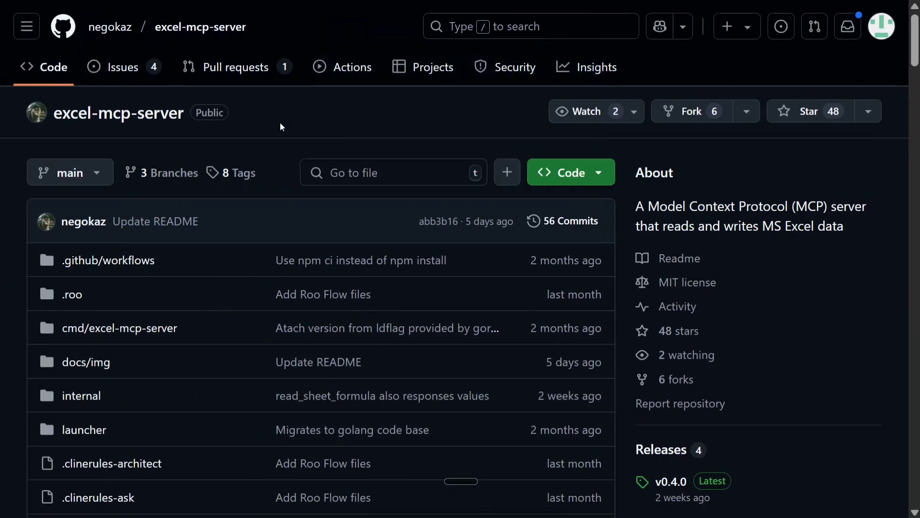
scroll(278, 142, down, 7)
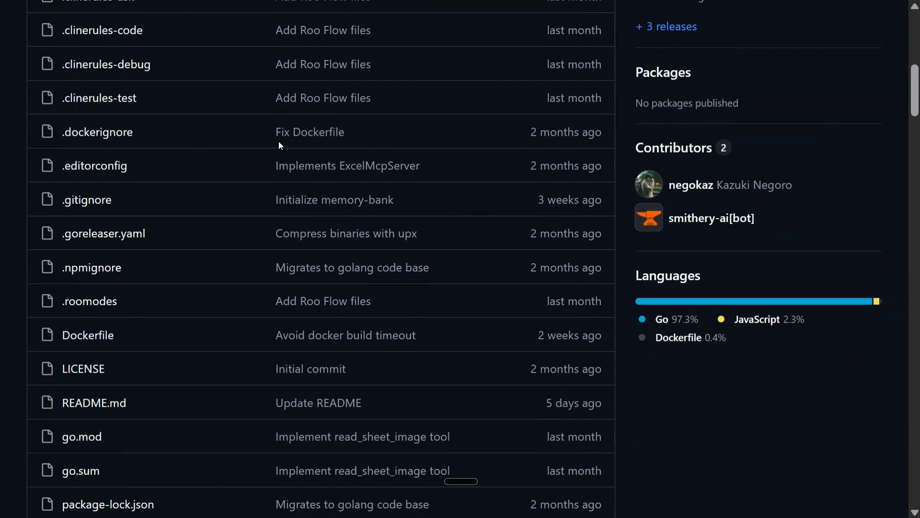
scroll(241, 274, down, 8)
scroll(242, 274, down, 1)
scroll(242, 278, down, 6)
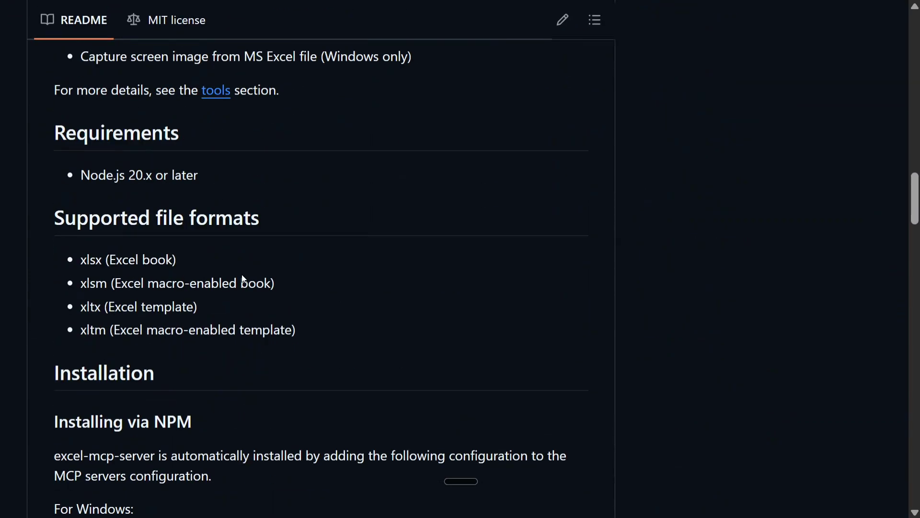
scroll(242, 278, up, 2)
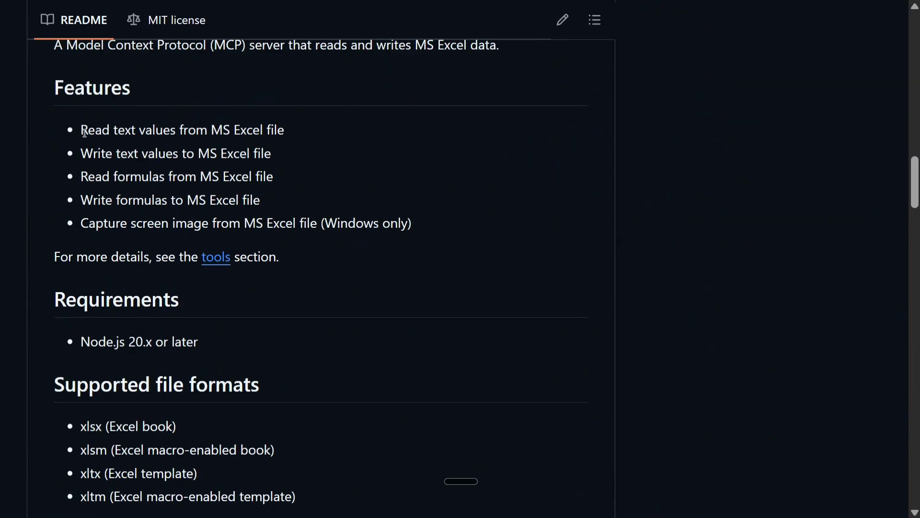
drag(87, 124, 428, 224)
Step: Highlight the README's supported file formats list: xlsx, xlsm, xltx and xltm
click(437, 221)
scroll(370, 242, down, 2)
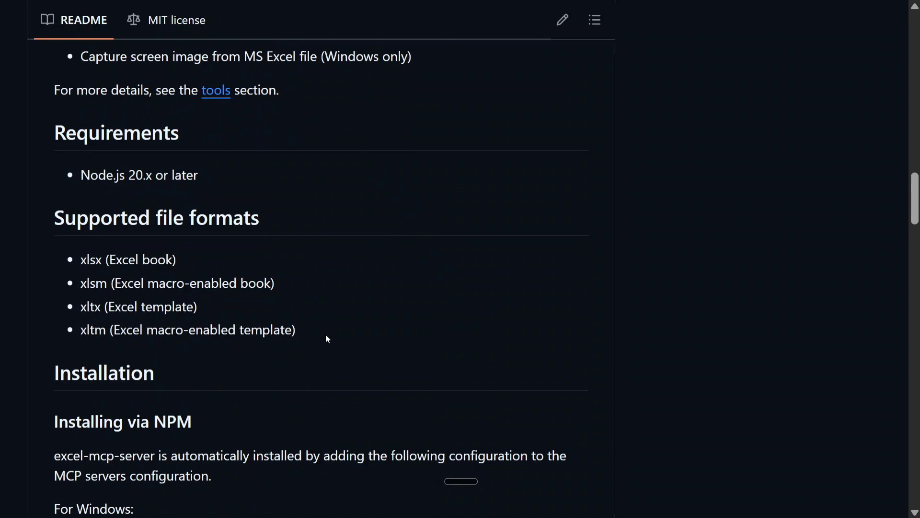
drag(326, 336, 66, 266)
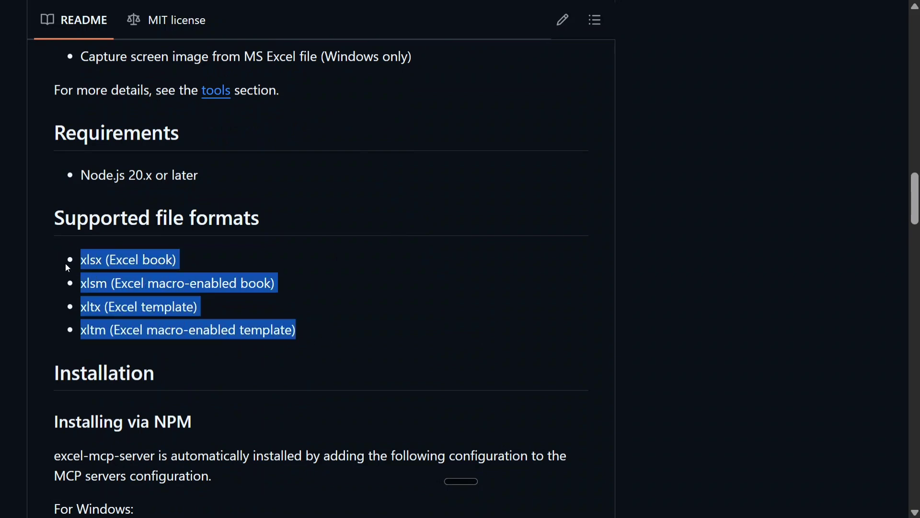
click(332, 267)
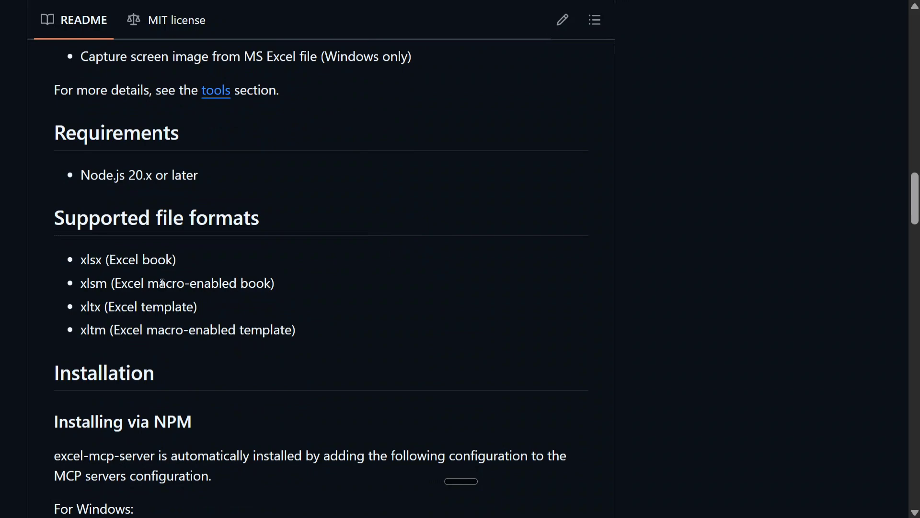
drag(77, 262, 313, 324)
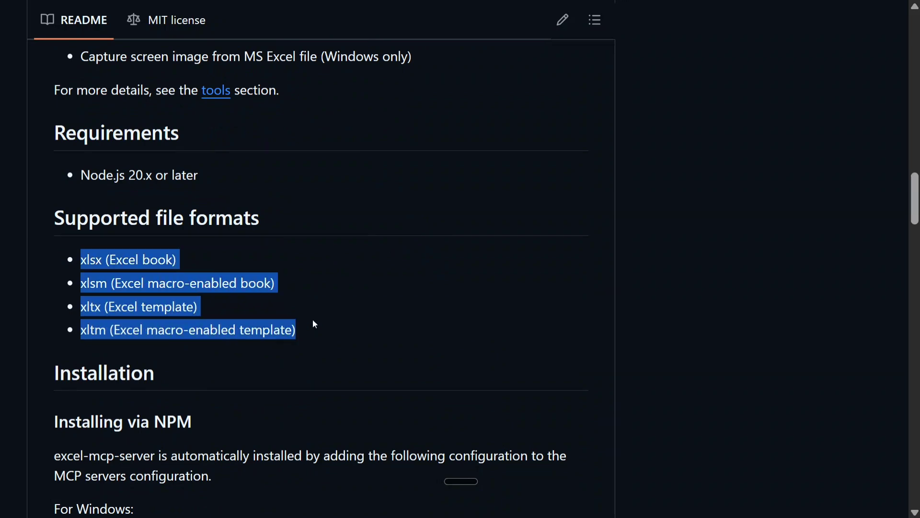
scroll(99, 287, down, 4)
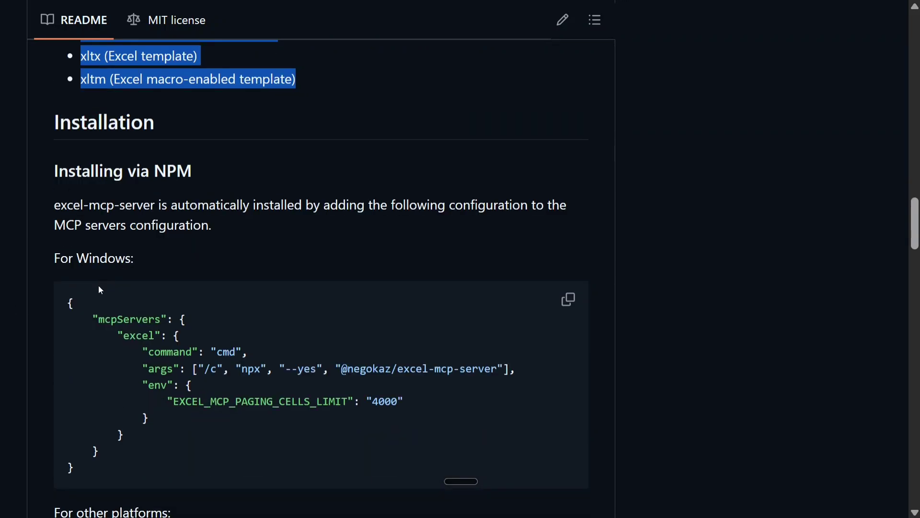
scroll(172, 286, down, 4)
scroll(301, 238, up, 3)
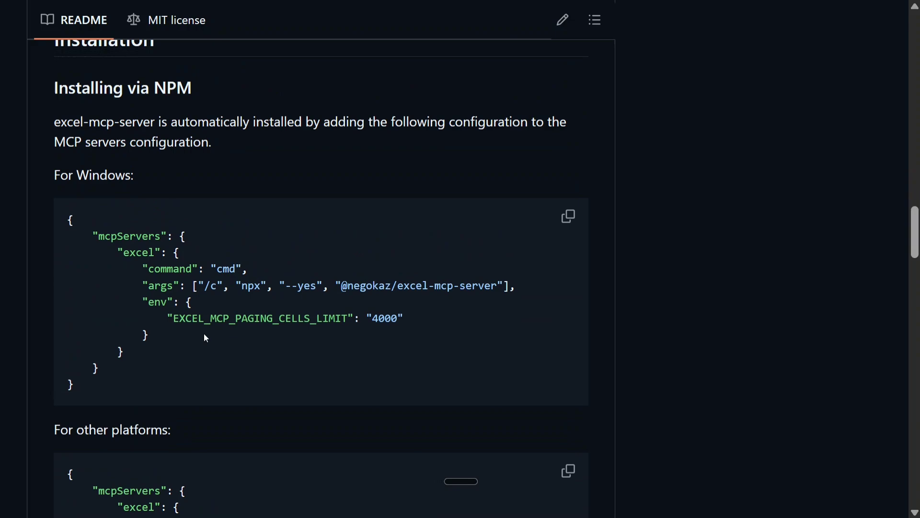
drag(153, 355, 40, 265)
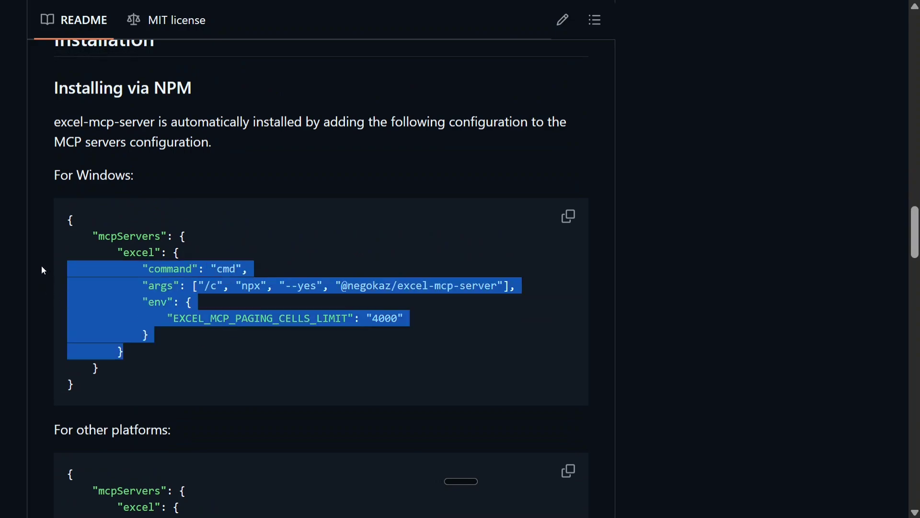
scroll(42, 265, down, 3)
Step: Clear the highlight on the Windows configuration code block
click(173, 311)
scroll(173, 311, down, 3)
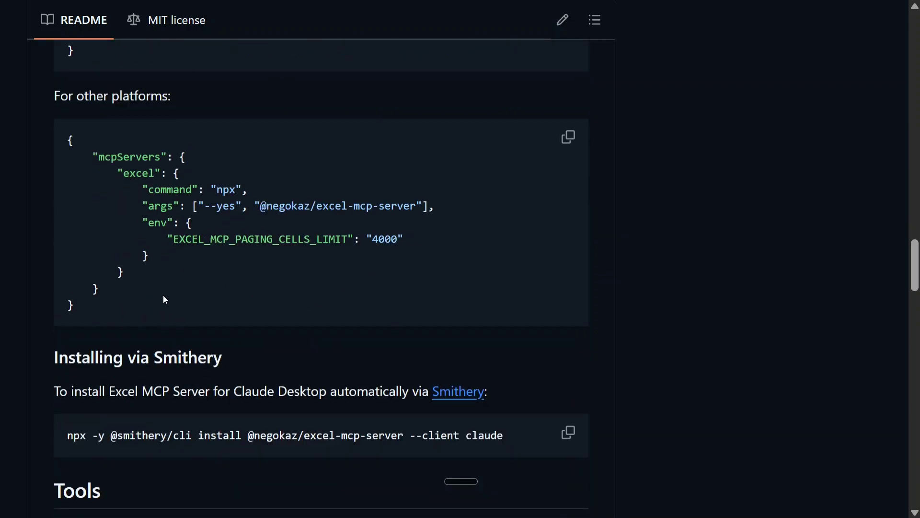
drag(126, 274, 28, 196)
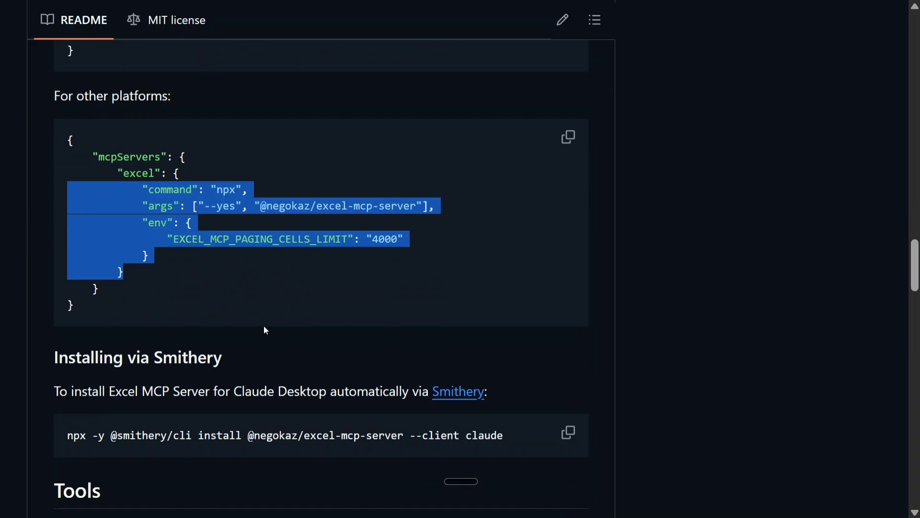